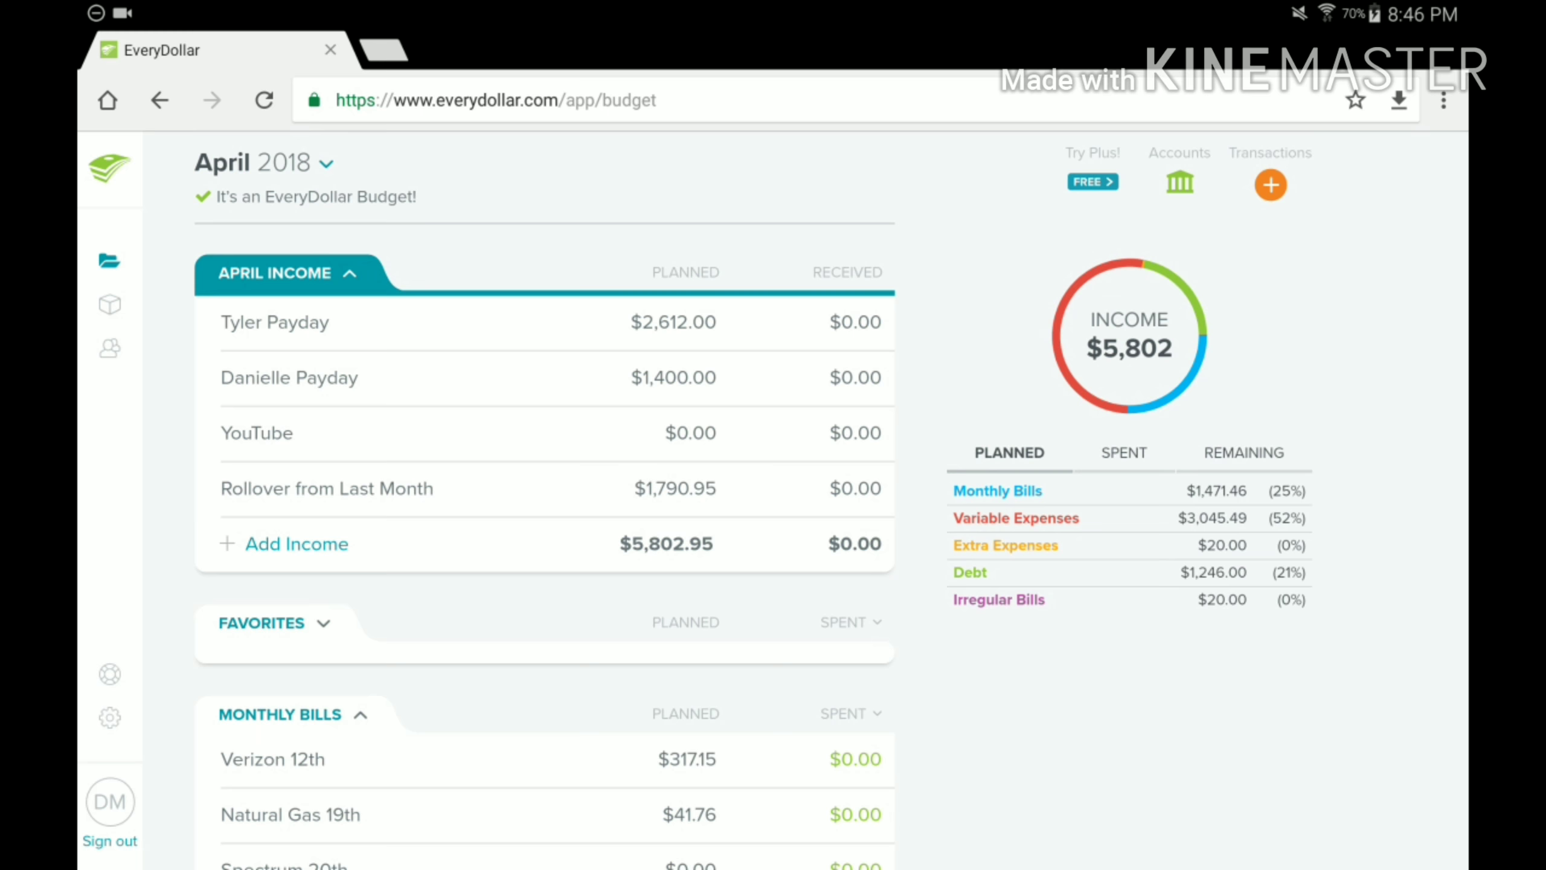
pyautogui.scroll(-3, 544, 484)
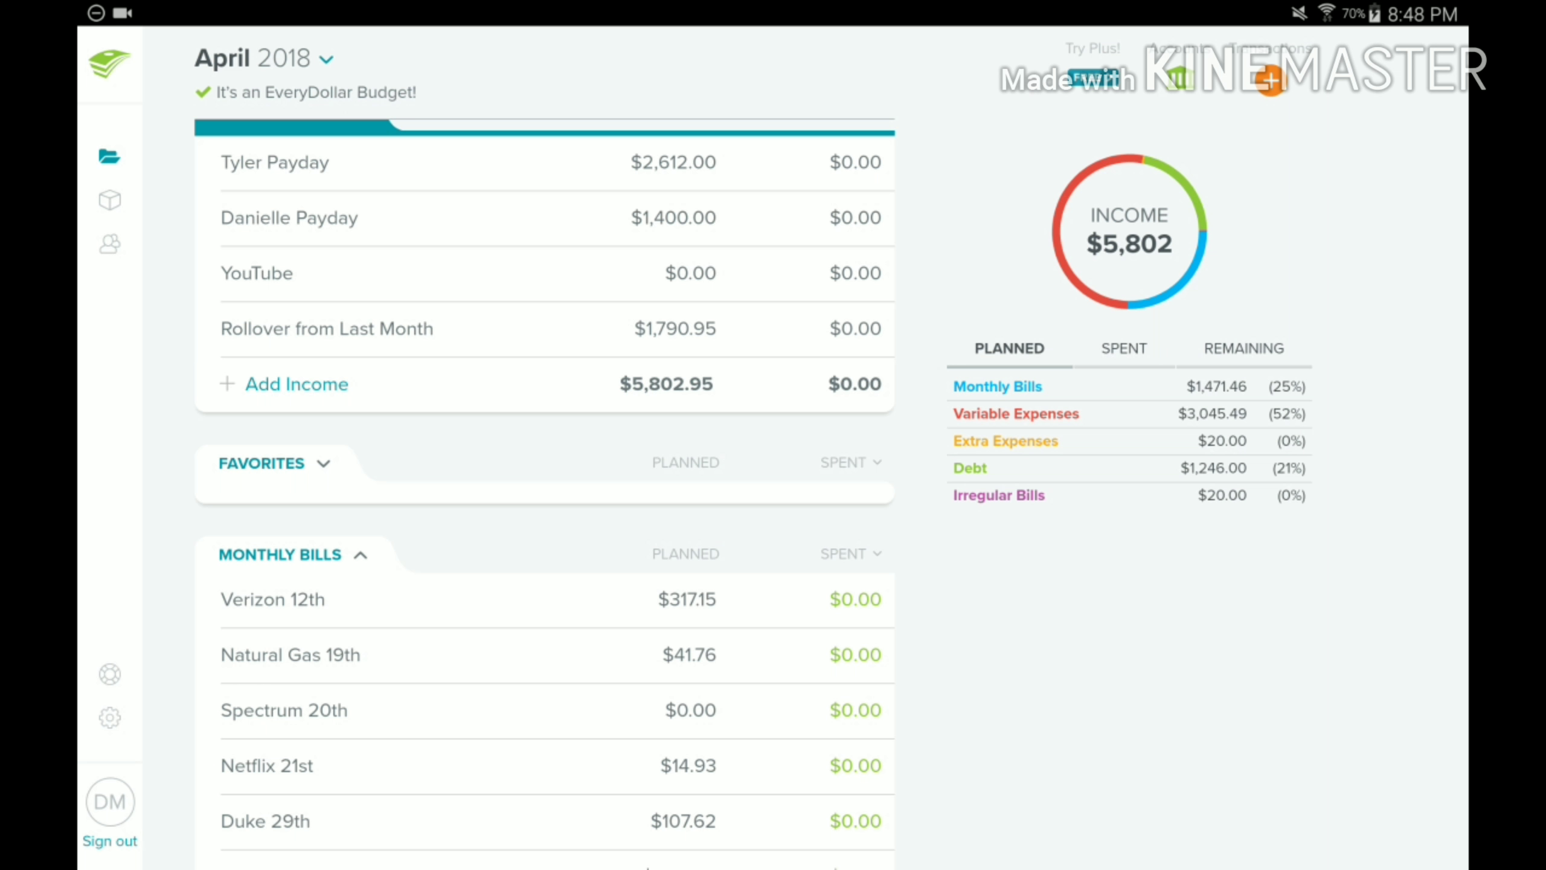
pyautogui.scroll(-2, 544, 483)
pyautogui.scroll(-2, 544, 484)
pyautogui.scroll(-2, 544, 483)
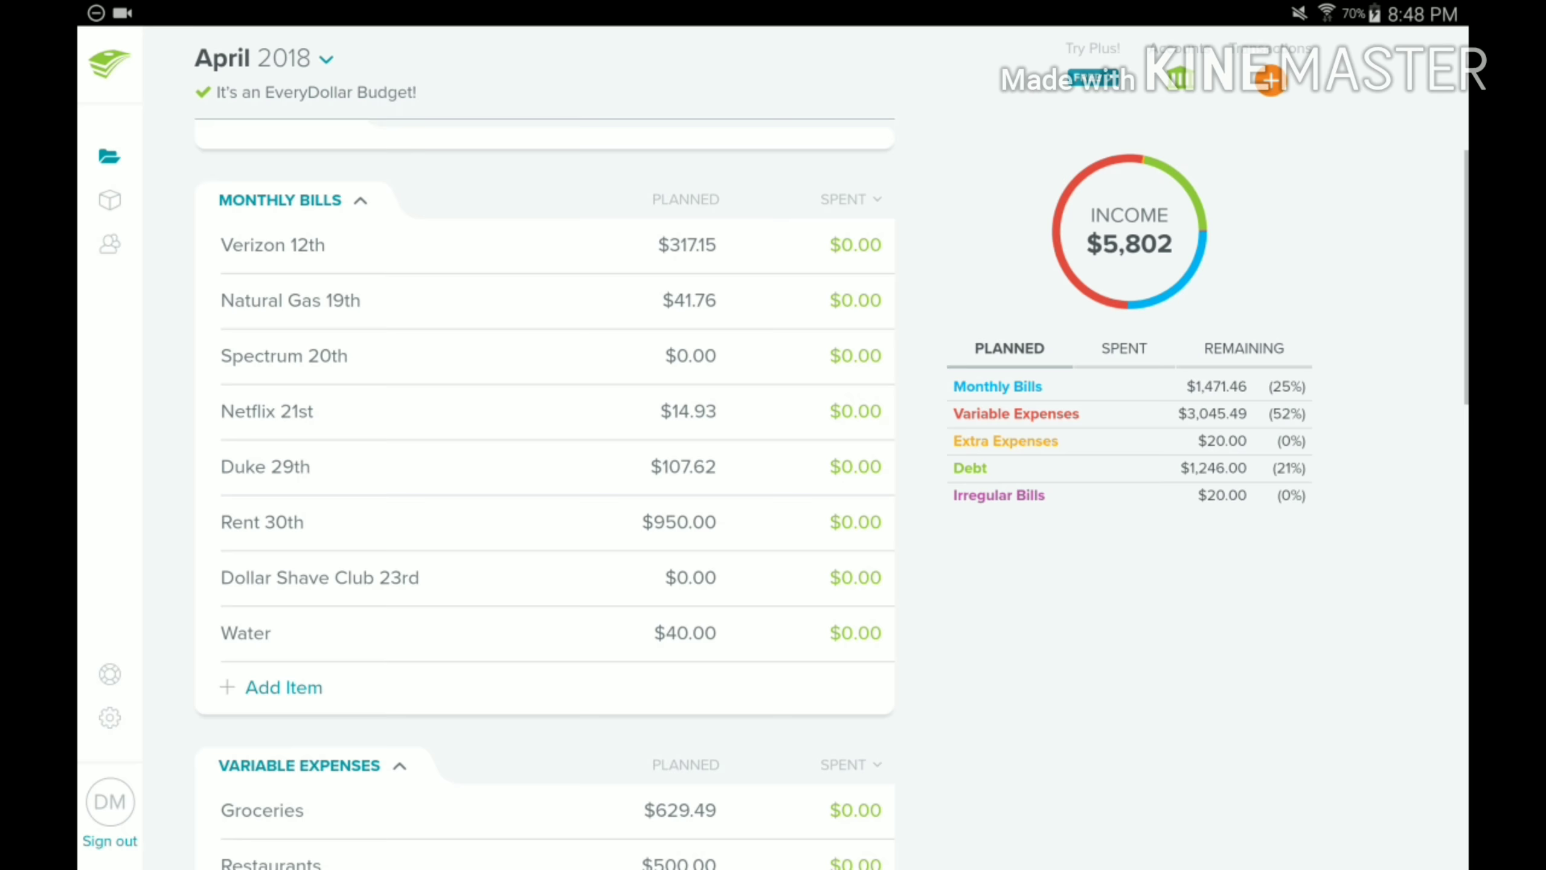
pyautogui.scroll(-1, 544, 484)
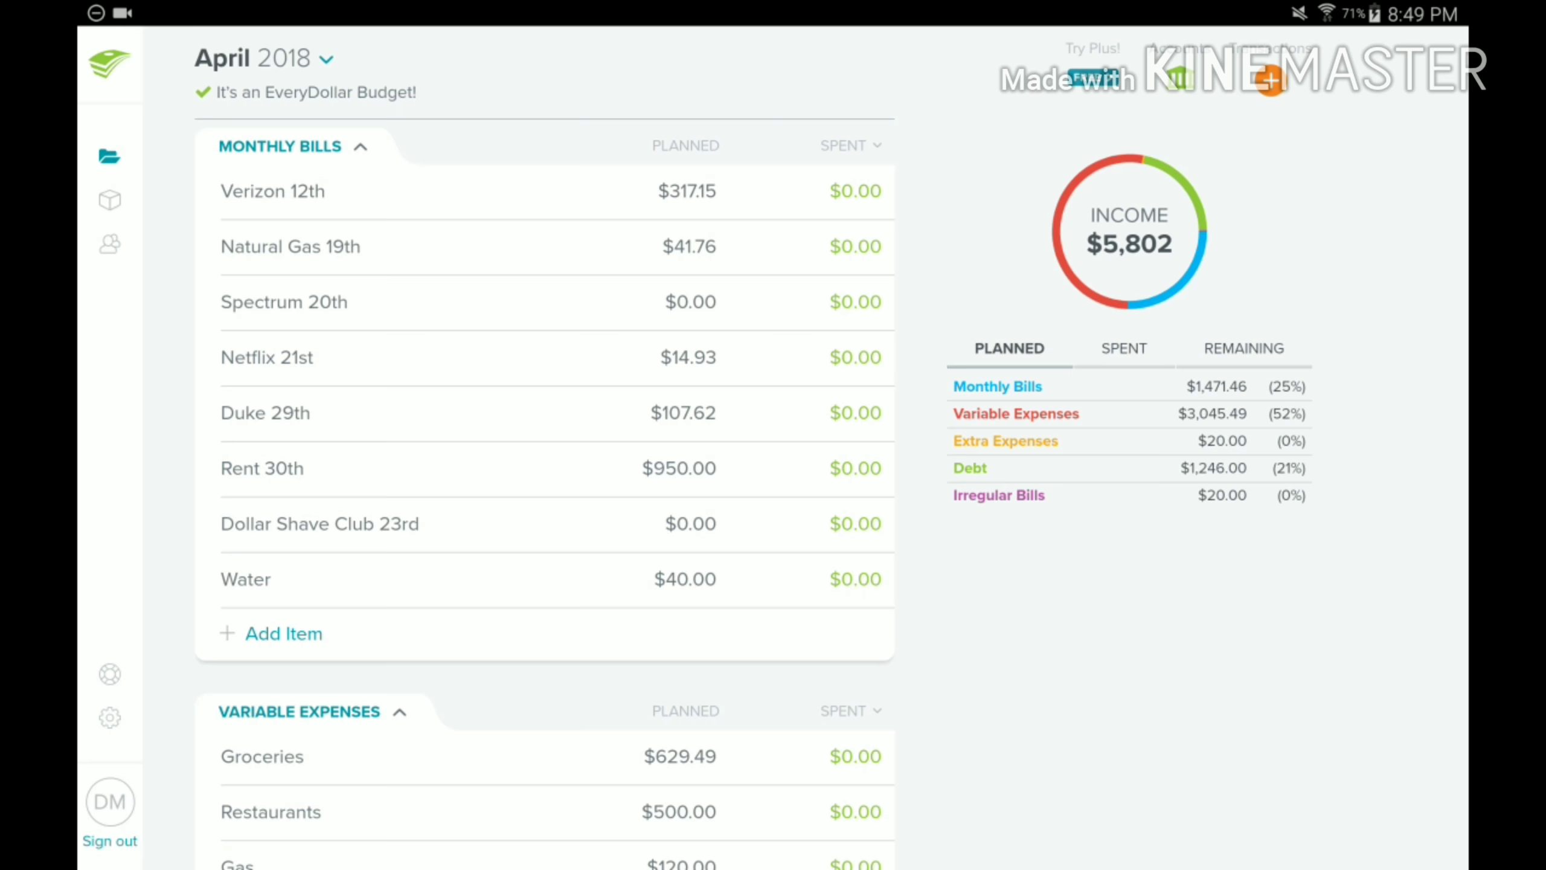
pyautogui.scroll(-1, 544, 483)
pyautogui.scroll(-1, 544, 484)
pyautogui.scroll(-2, 544, 483)
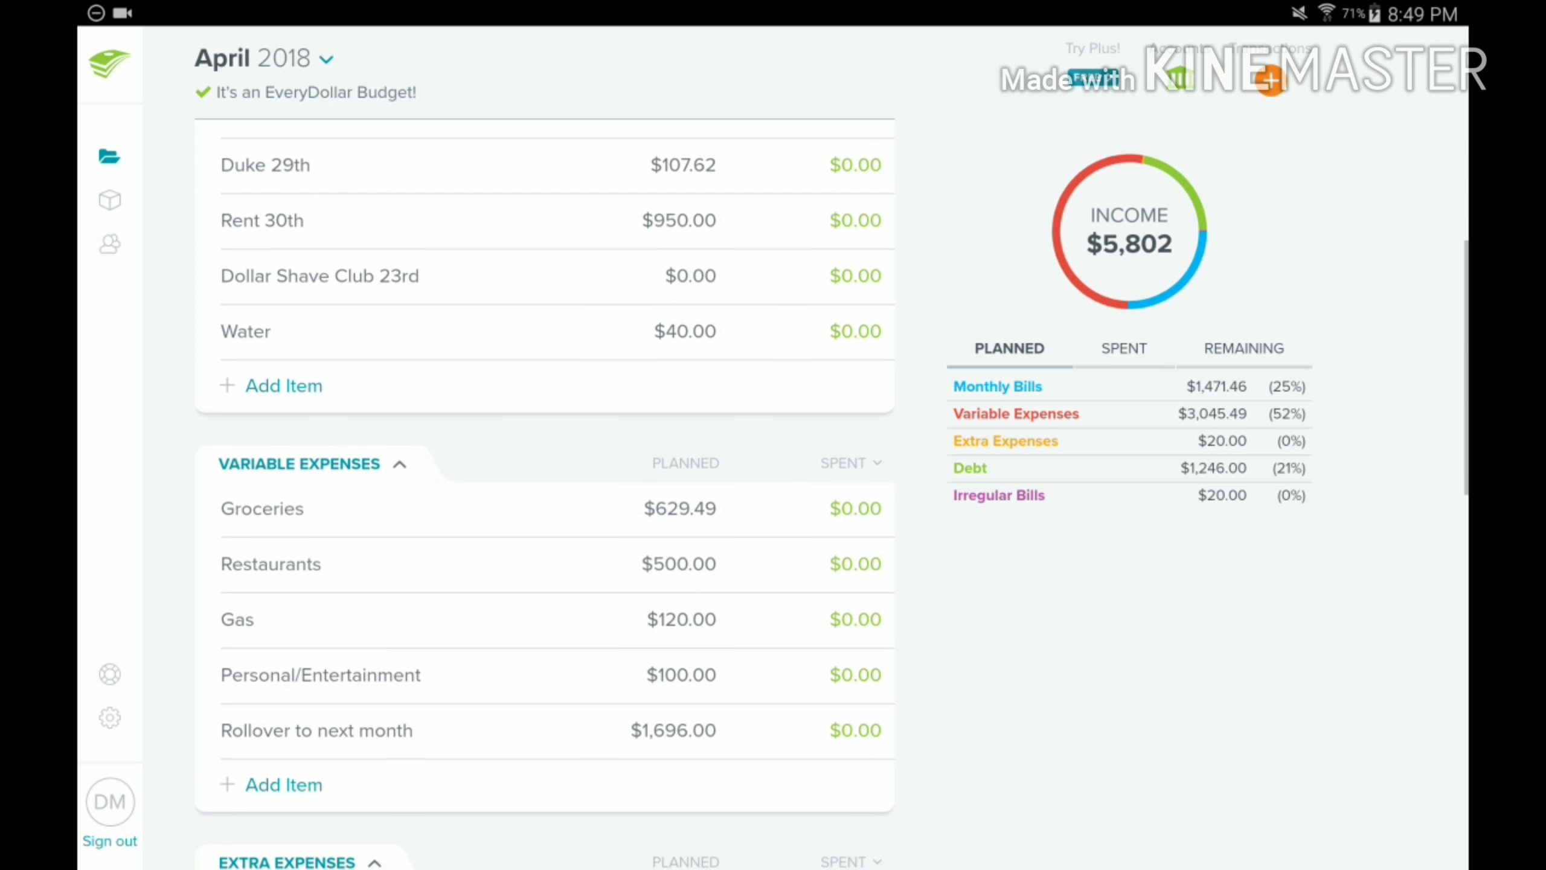
pyautogui.scroll(-1, 544, 484)
pyautogui.scroll(-1, 543, 483)
pyautogui.scroll(-1, 544, 483)
pyautogui.scroll(-1, 544, 483)
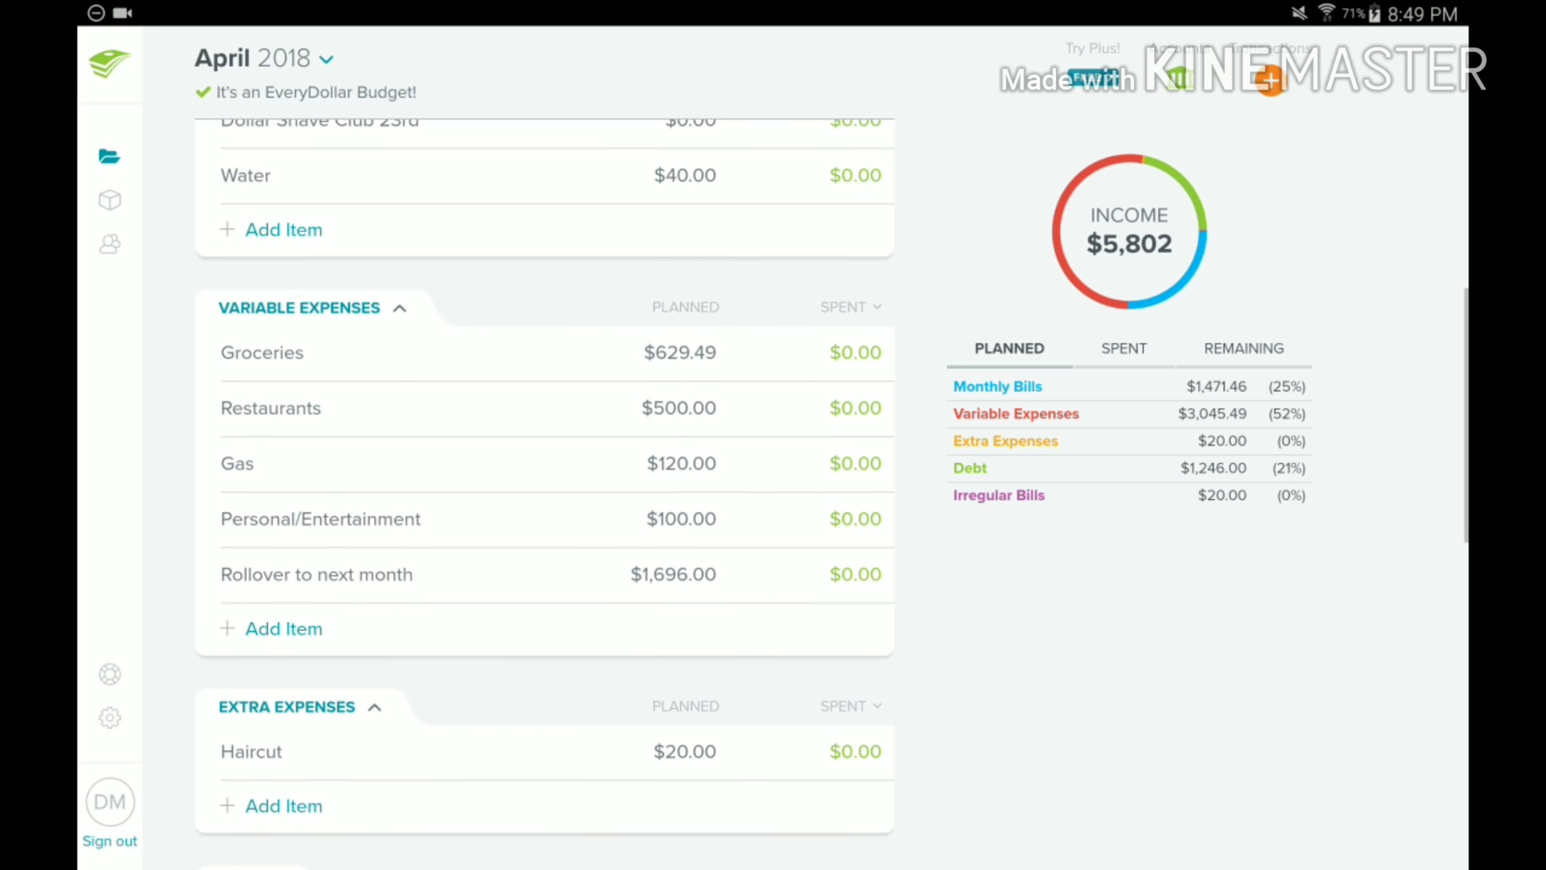
pyautogui.scroll(-1, 544, 484)
pyautogui.scroll(-1, 543, 483)
pyautogui.scroll(-1, 544, 484)
pyautogui.scroll(-1, 544, 483)
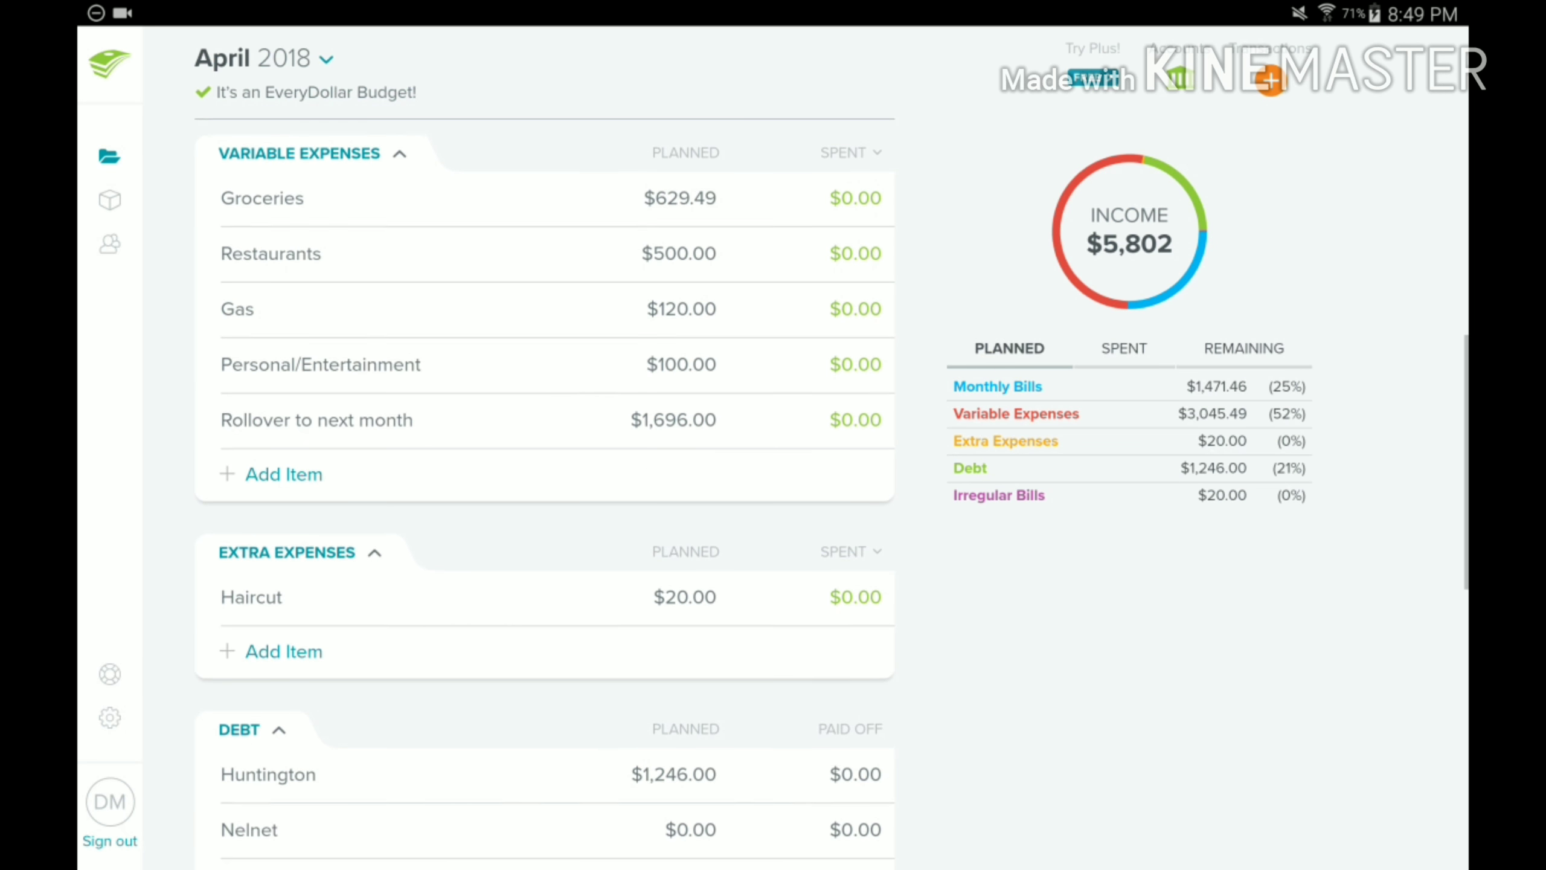
pyautogui.scroll(-1, 545, 483)
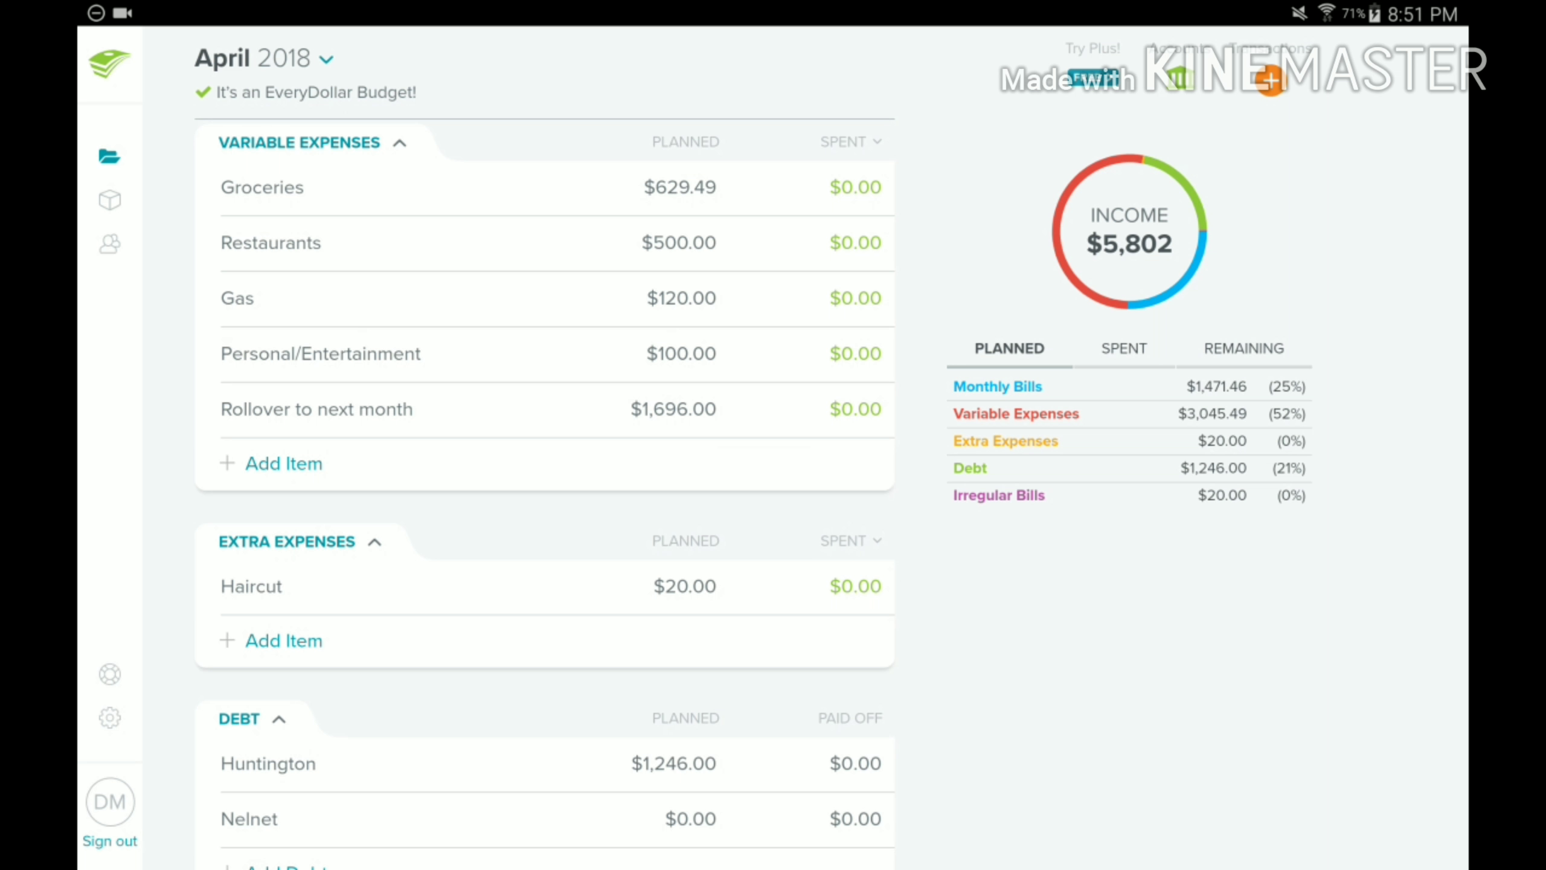
pyautogui.scroll(-5, 544, 483)
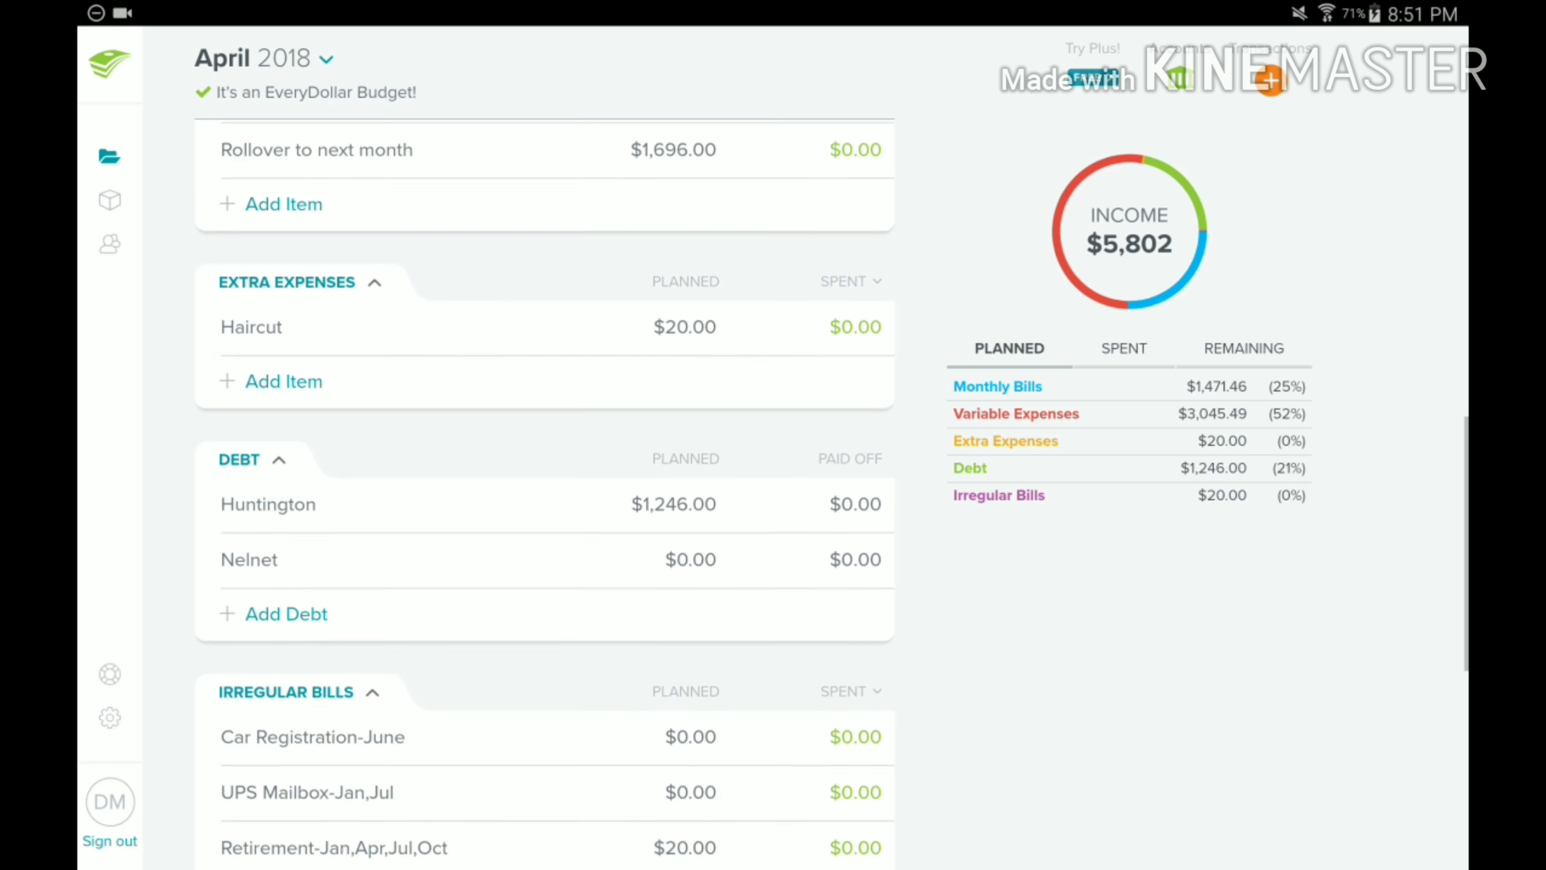
pyautogui.scroll(-2, 543, 483)
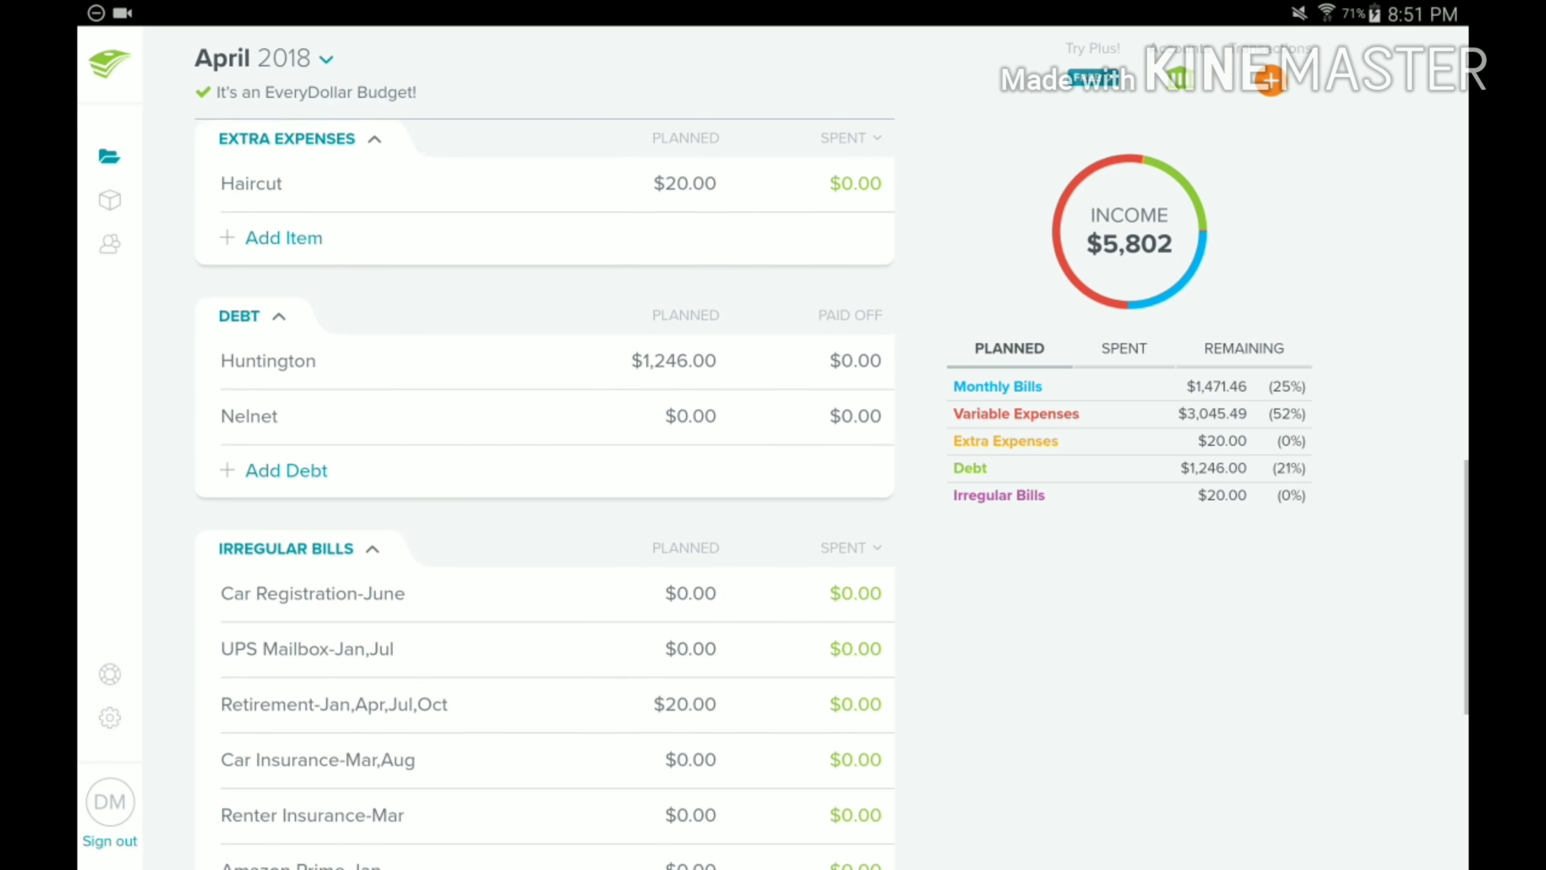
pyautogui.scroll(-3, 544, 484)
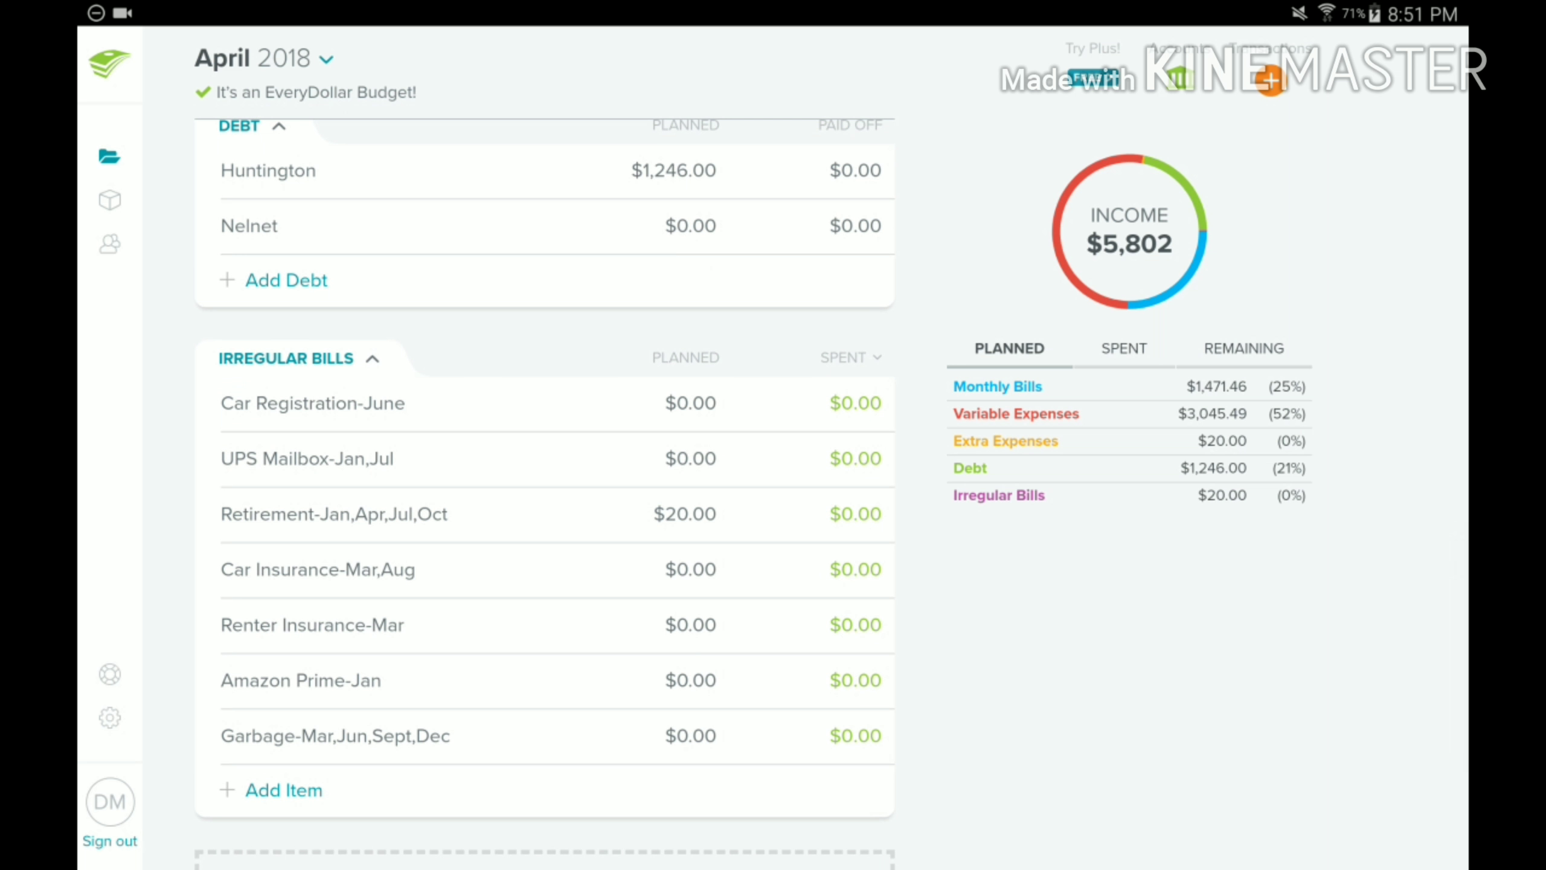
# Open the Huntington debt details showing the $1,246.00 extra payment and $3,263.24 balance.
pyautogui.click(268, 170)
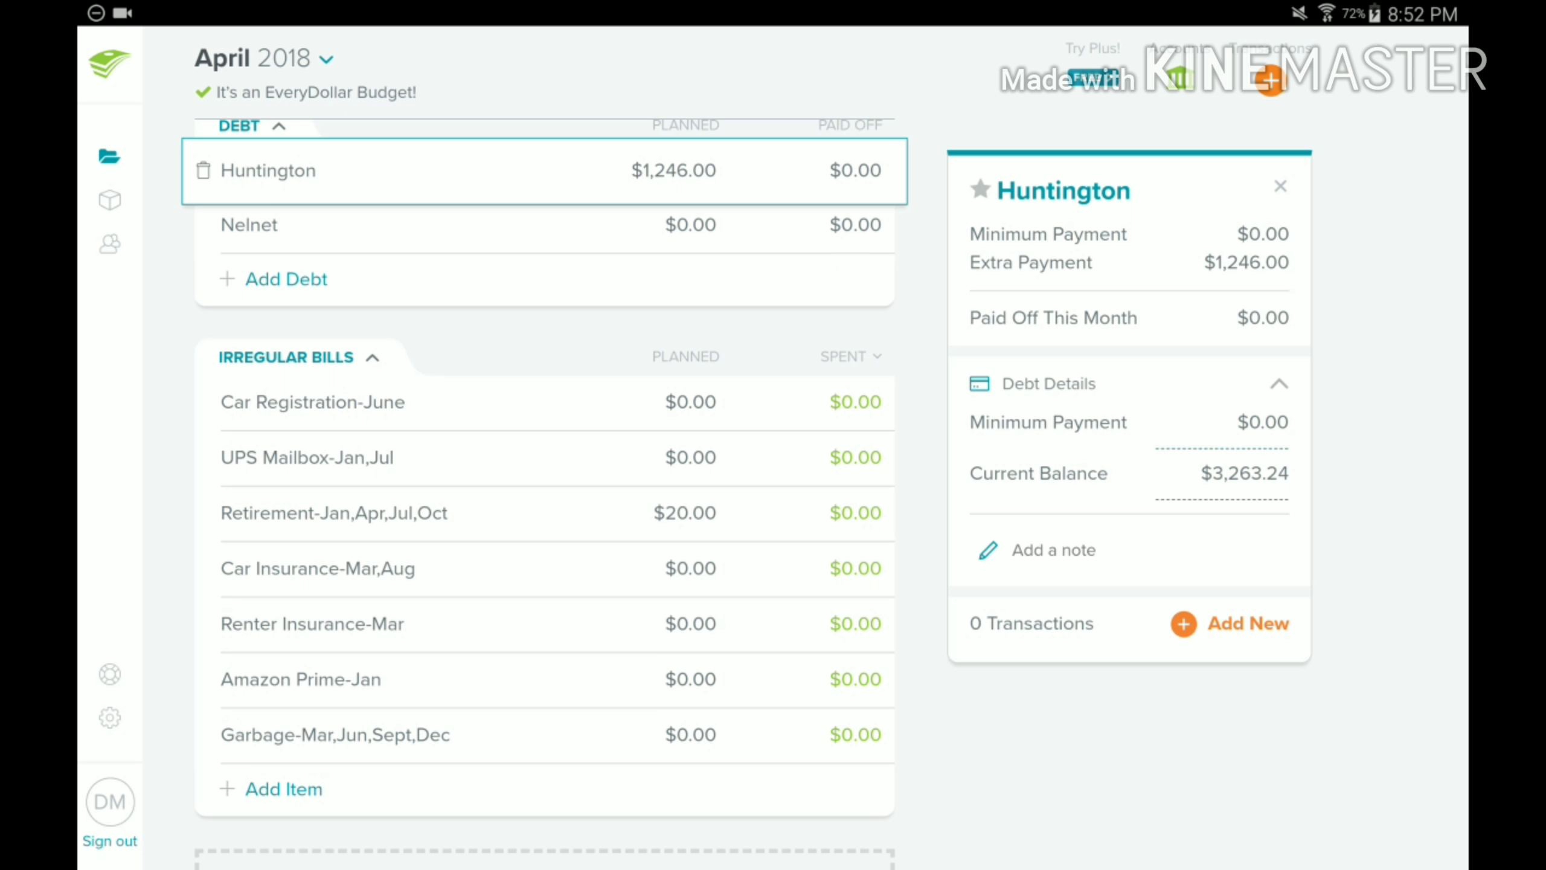
# Switch the detail panel to Nelnet, showing its $10,906.48 balance and three-amount note.
pyautogui.click(249, 225)
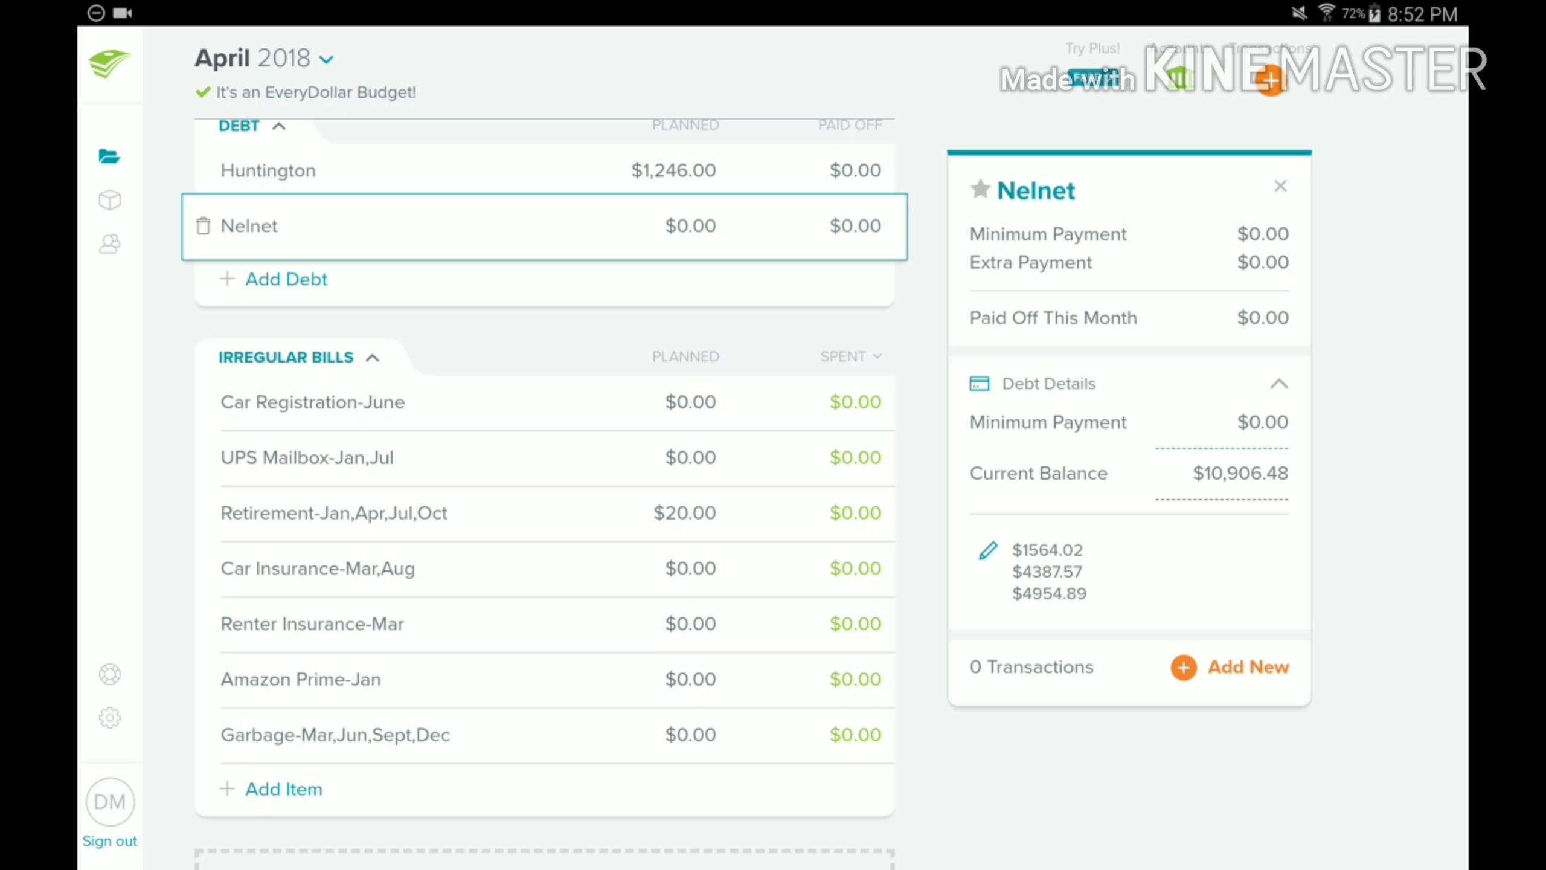
pyautogui.scroll(-3, 546, 482)
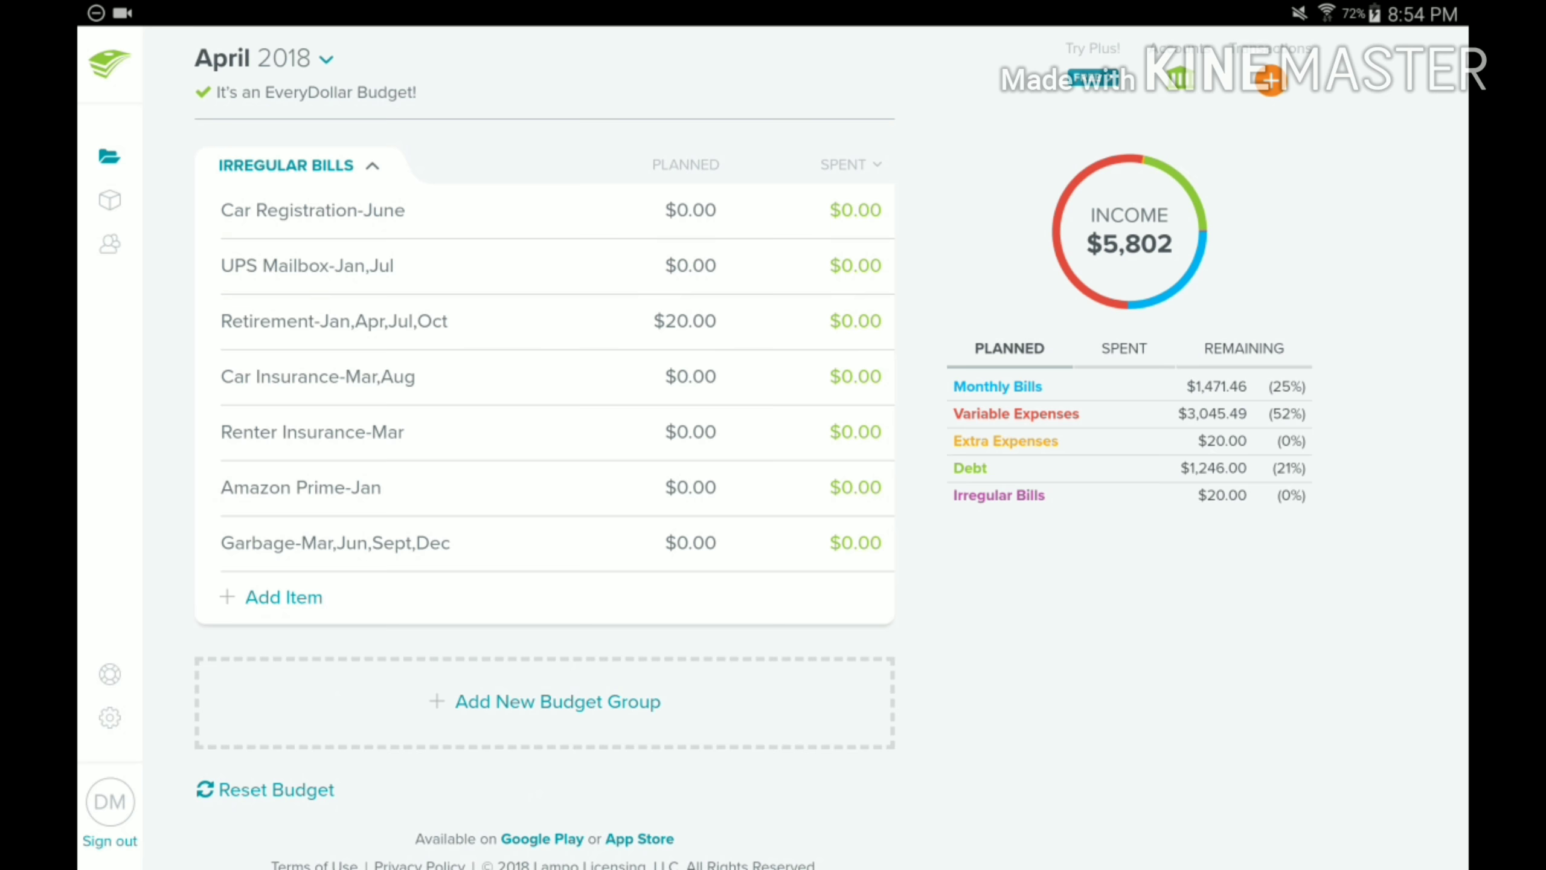
pyautogui.scroll(2, 544, 483)
pyautogui.scroll(10, 544, 483)
pyautogui.scroll(10, 544, 483)
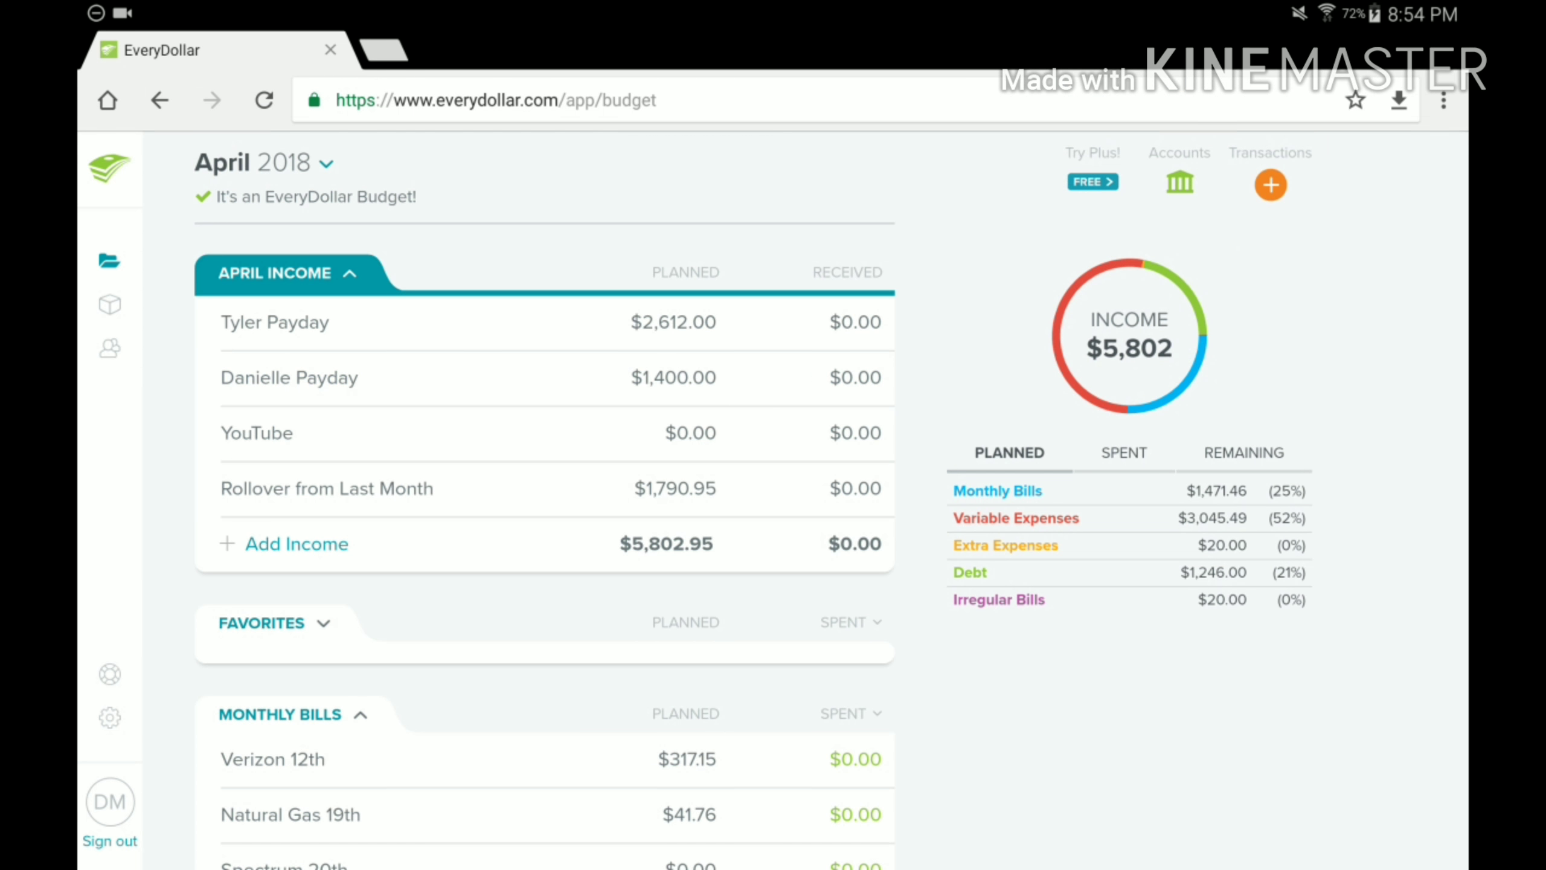
pyautogui.scroll(-5, 544, 483)
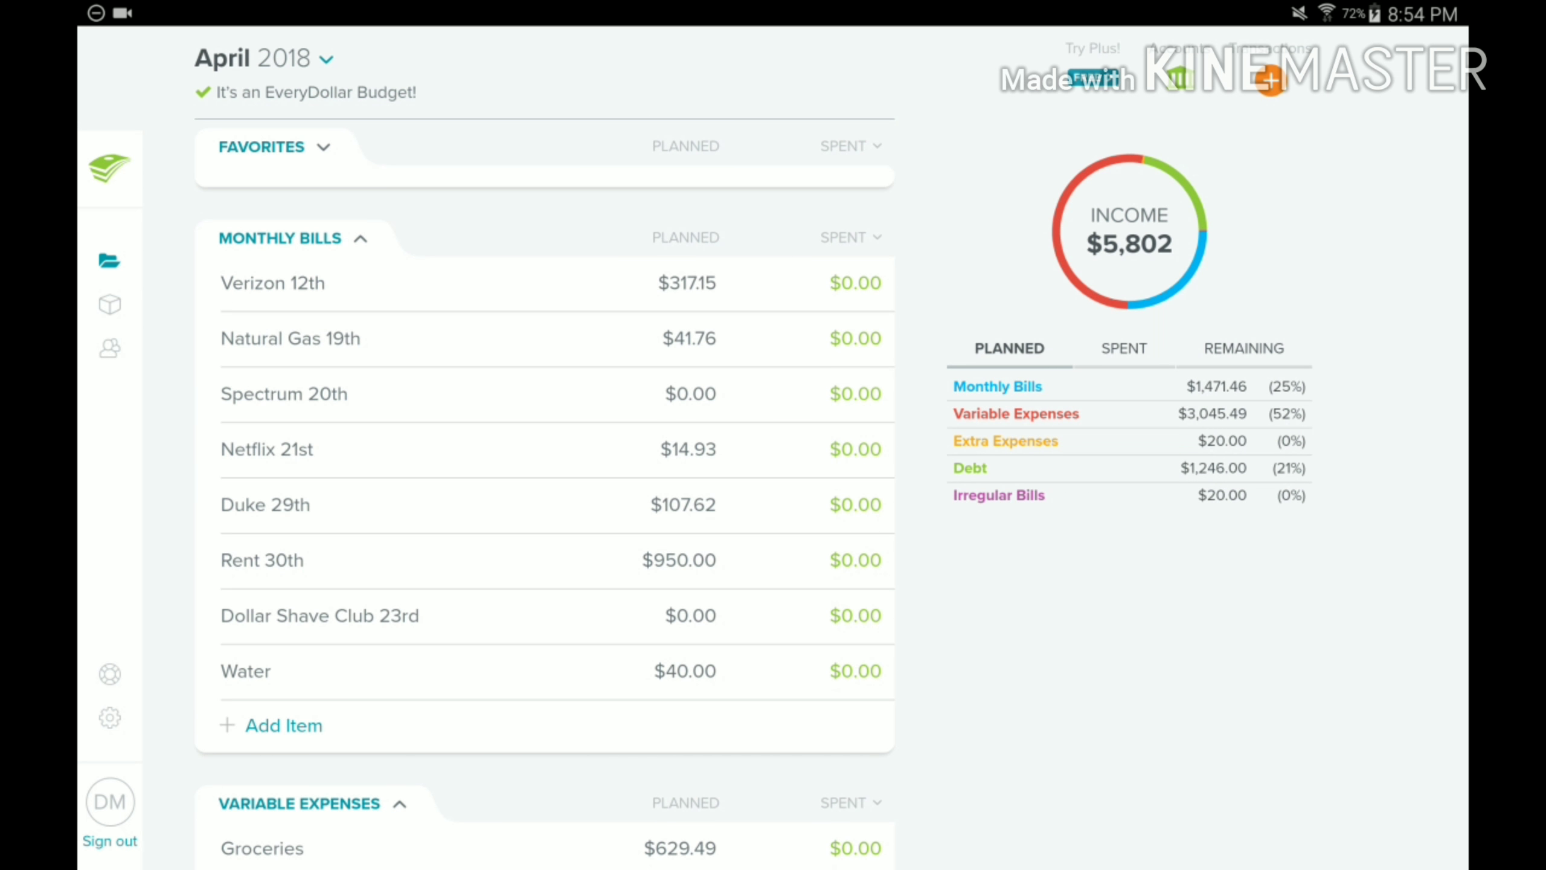
pyautogui.scroll(2, 543, 484)
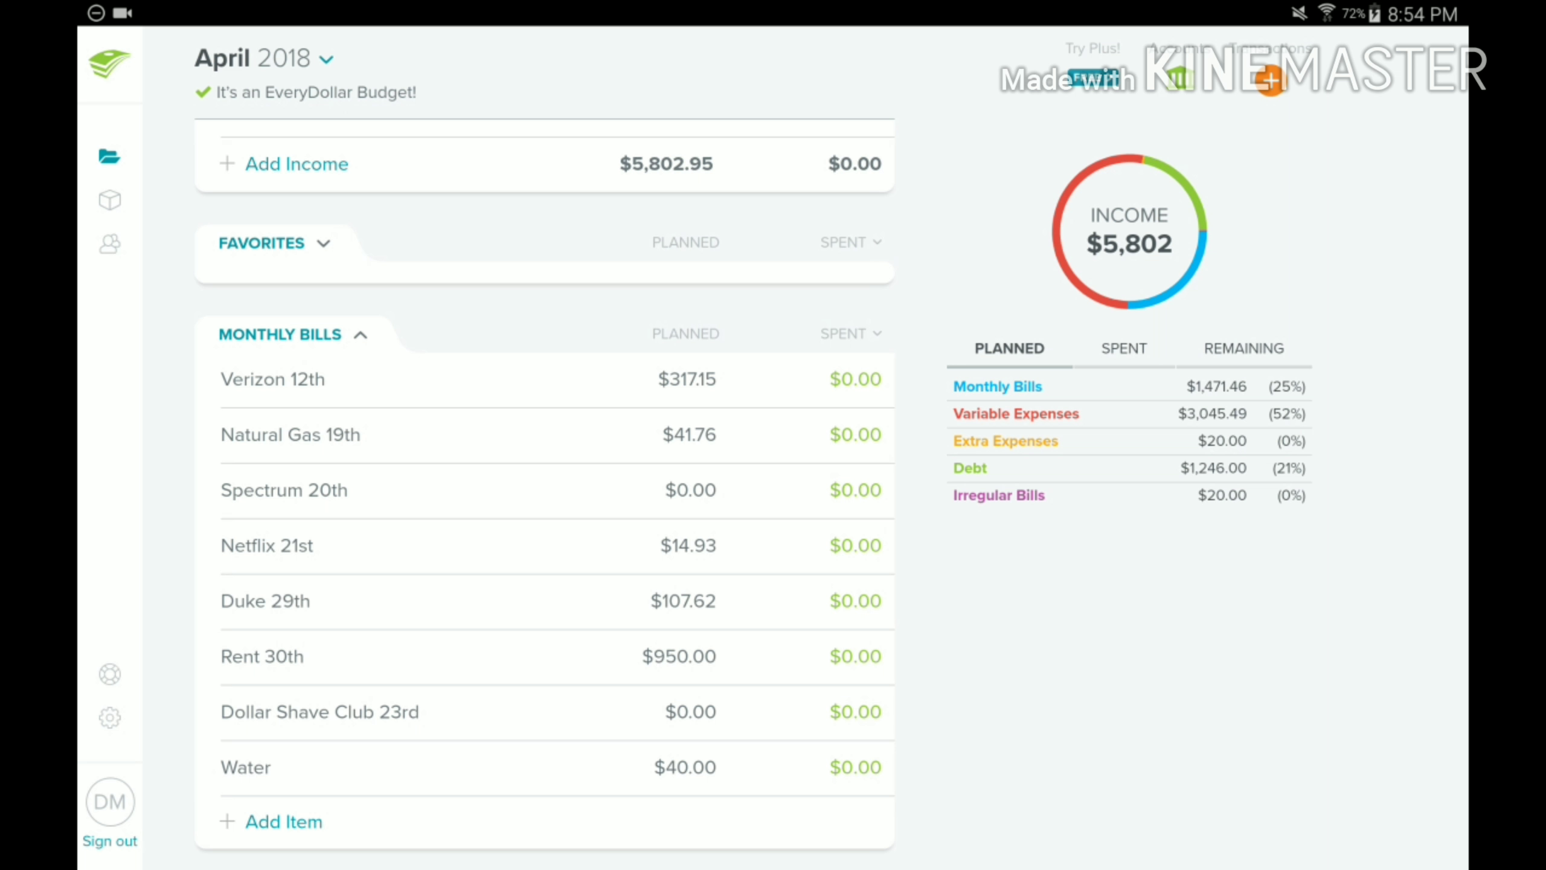
pyautogui.scroll(5, 544, 483)
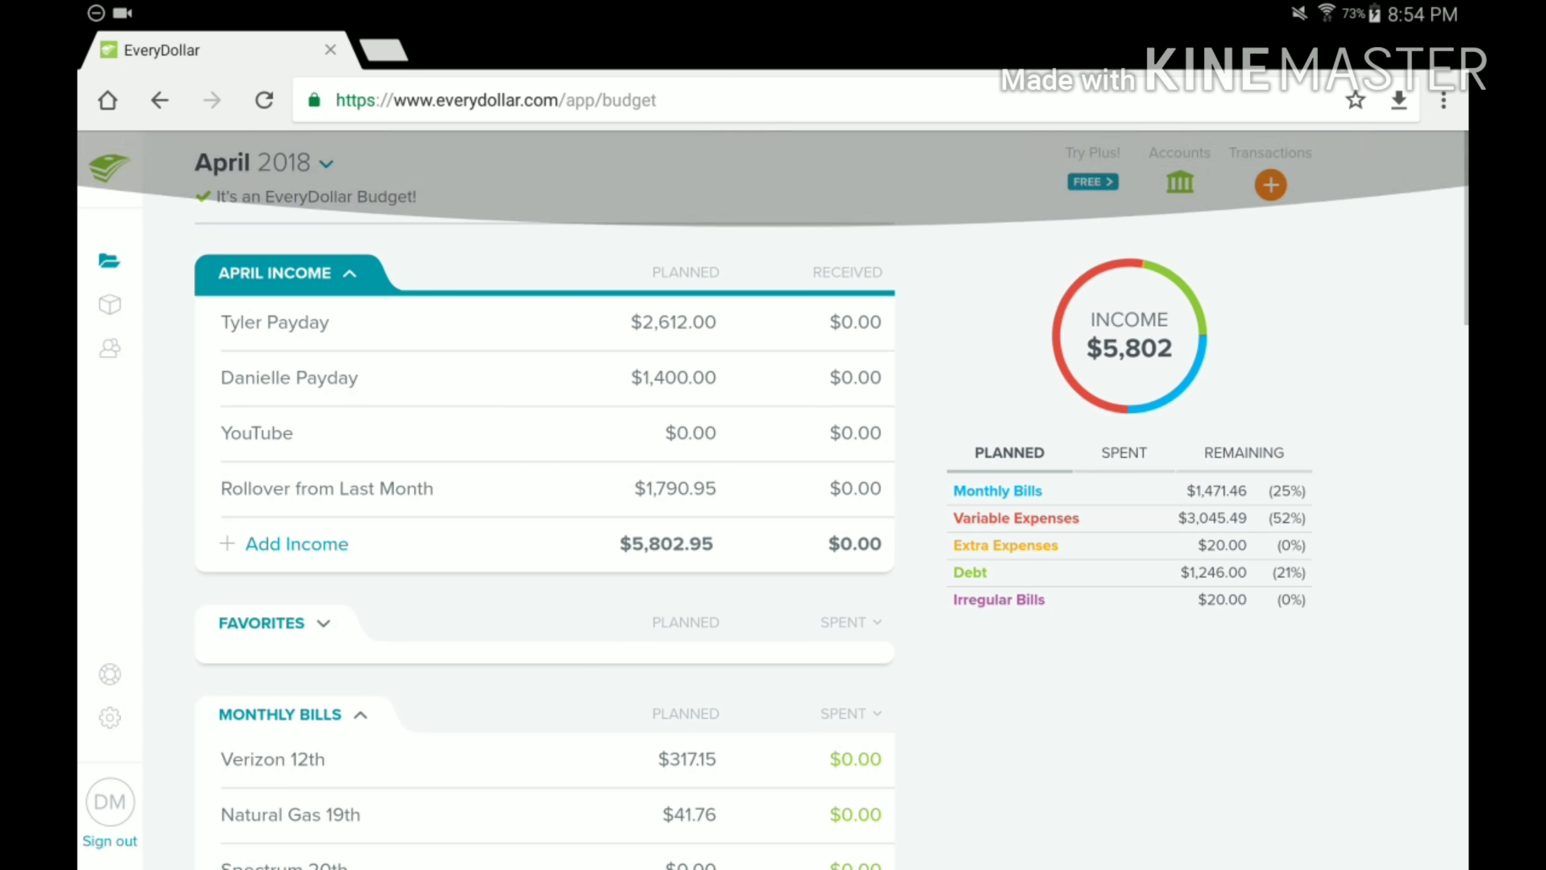